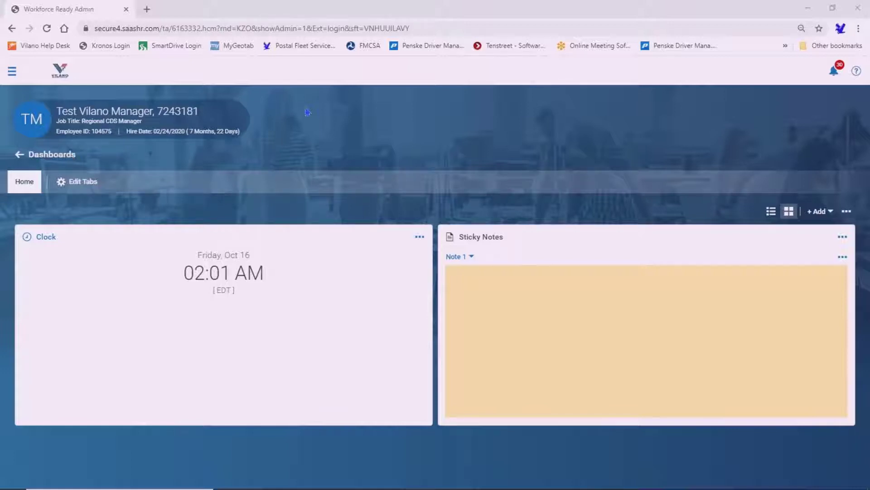
Navigate through Schedule > Advanced Scheduling in the navigation menu toward the Schedule Templates list.
{"action": "left_click", "coordinate": [12, 72]}
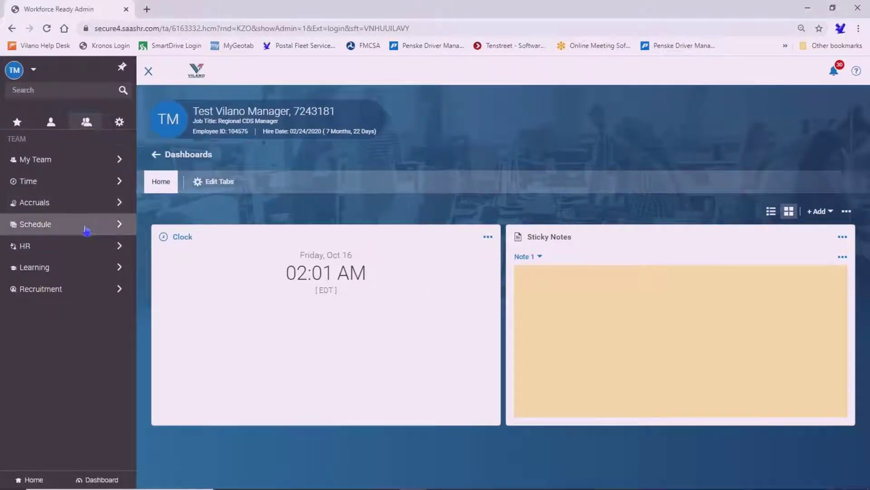
{"action": "left_click", "coordinate": [86, 229]}
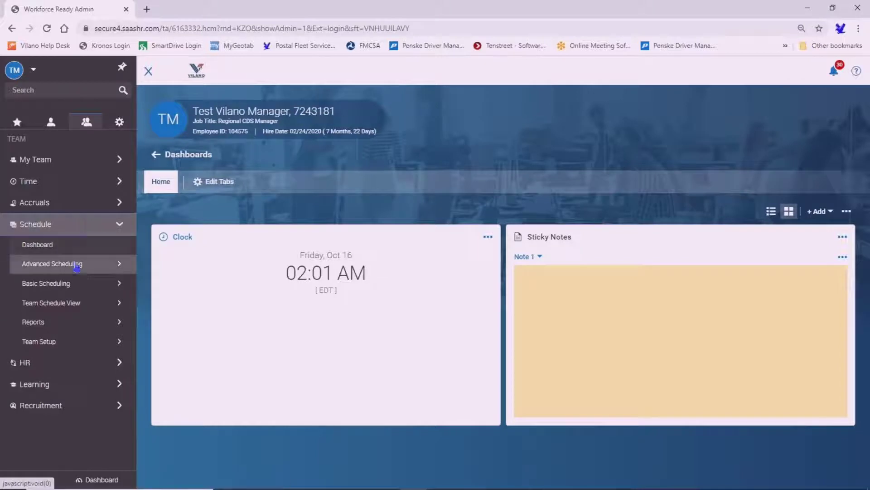
{"action": "left_click", "coordinate": [88, 268]}
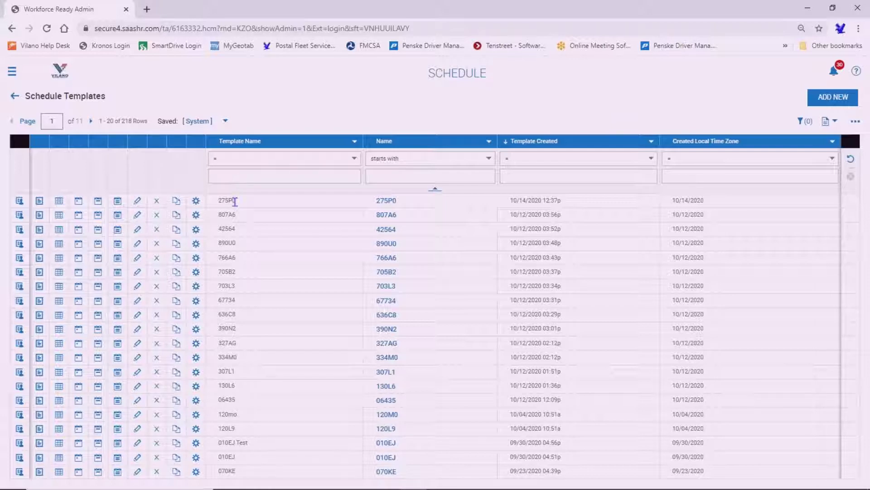
Open template 275P0 in the by-employee view and show its open Driver A shifts.
{"action": "left_click", "coordinate": [20, 201]}
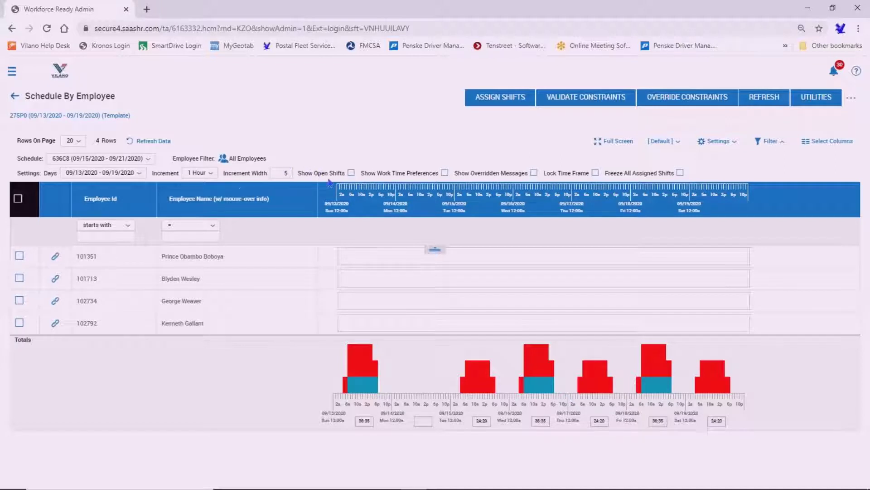
{"action": "left_click", "coordinate": [354, 176]}
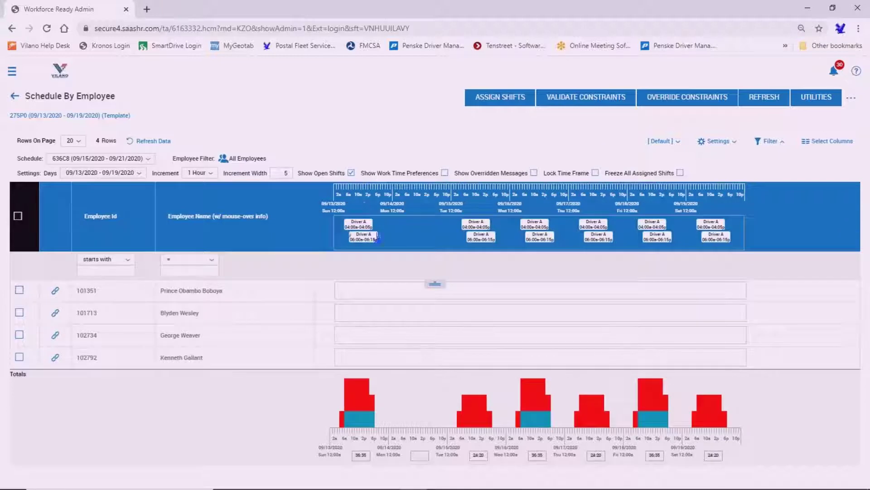
{"action": "mouse_move", "coordinate": [375, 239]}
{"action": "mouse_move", "coordinate": [554, 240]}
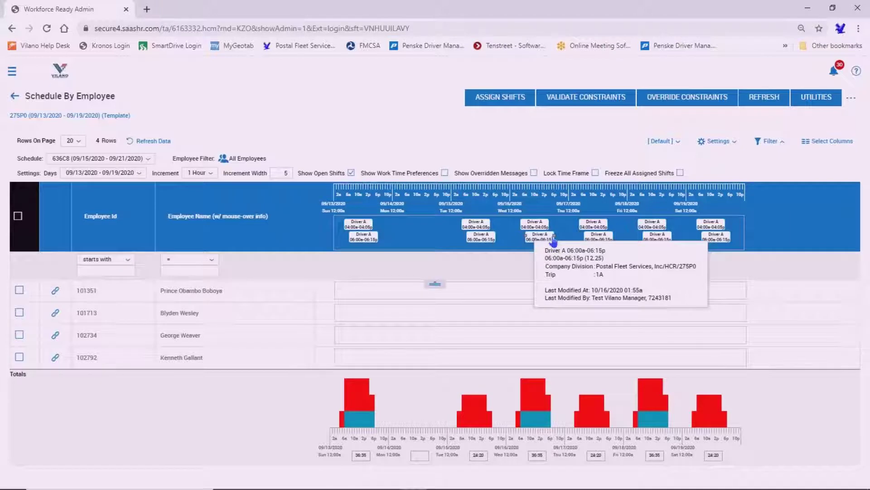
{"action": "right_click", "coordinate": [596, 176]}
{"action": "left_click", "coordinate": [595, 174]}
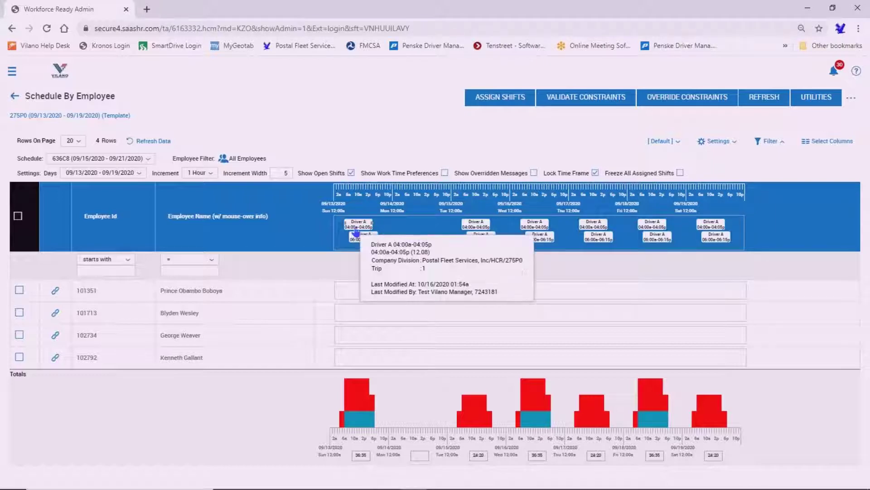
{"action": "left_click_drag", "start_coordinate": [356, 232], "coordinate": [359, 358]}
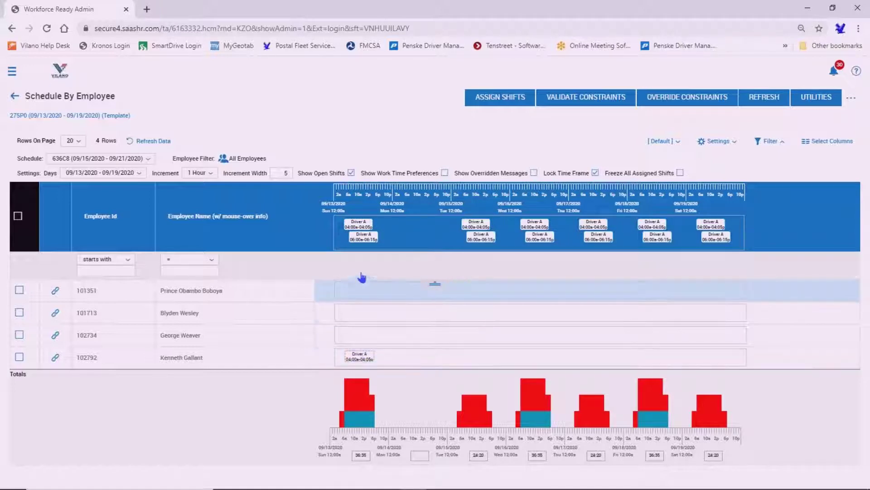
{"action": "left_click_drag", "start_coordinate": [362, 229], "coordinate": [364, 333]}
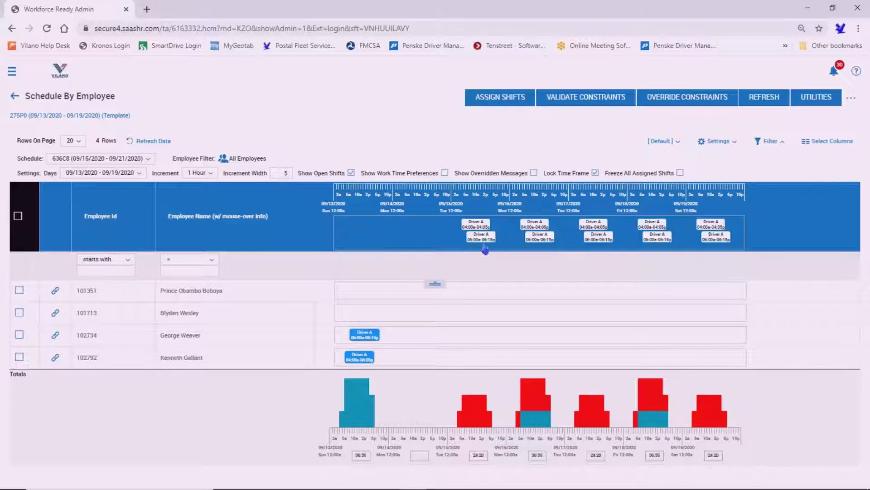
Assign Tuesday's shifts to 101713 and 101351, and Wednesday's to 102734 and 102792.
{"action": "mouse_move", "coordinate": [484, 245]}
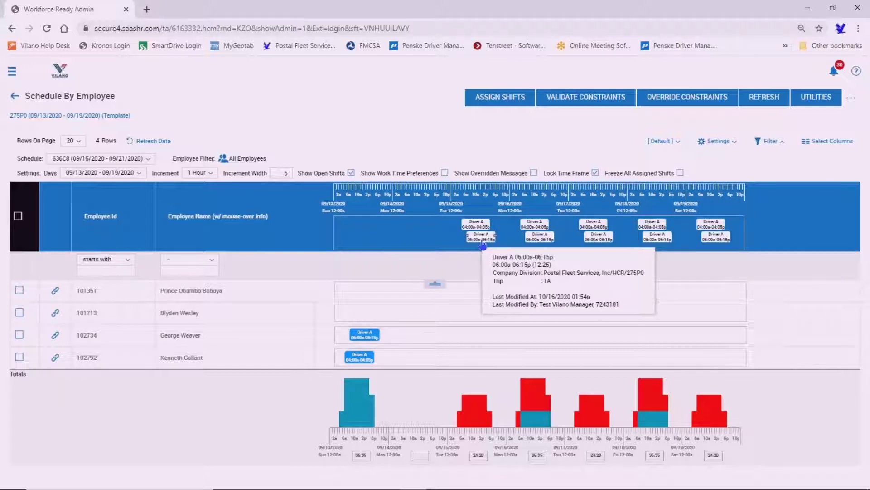
{"action": "left_click_drag", "start_coordinate": [483, 242], "coordinate": [482, 313]}
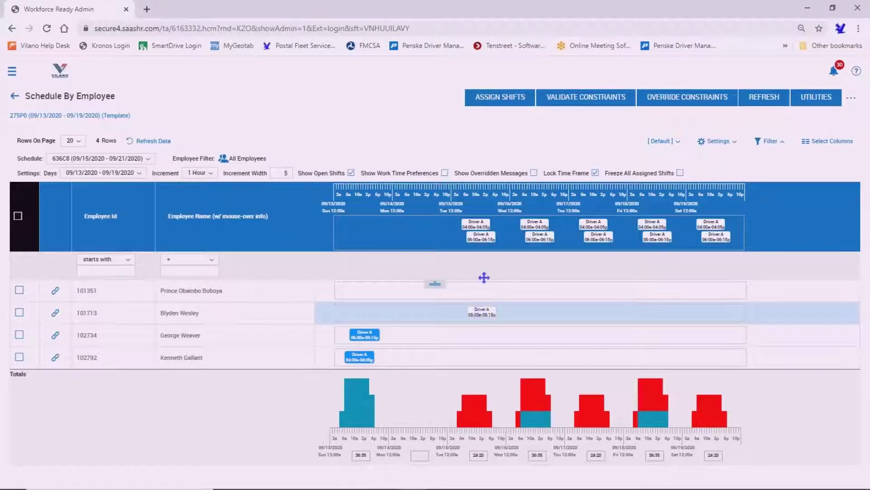
{"action": "mouse_move", "coordinate": [479, 233]}
{"action": "left_click_drag", "start_coordinate": [479, 233], "coordinate": [481, 293]}
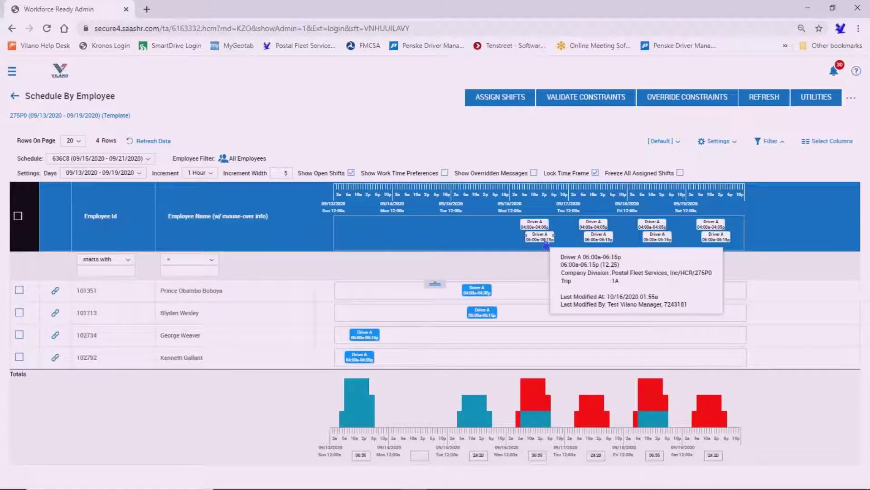
{"action": "left_click_drag", "start_coordinate": [534, 237], "coordinate": [548, 349]}
{"action": "mouse_move", "coordinate": [537, 228]}
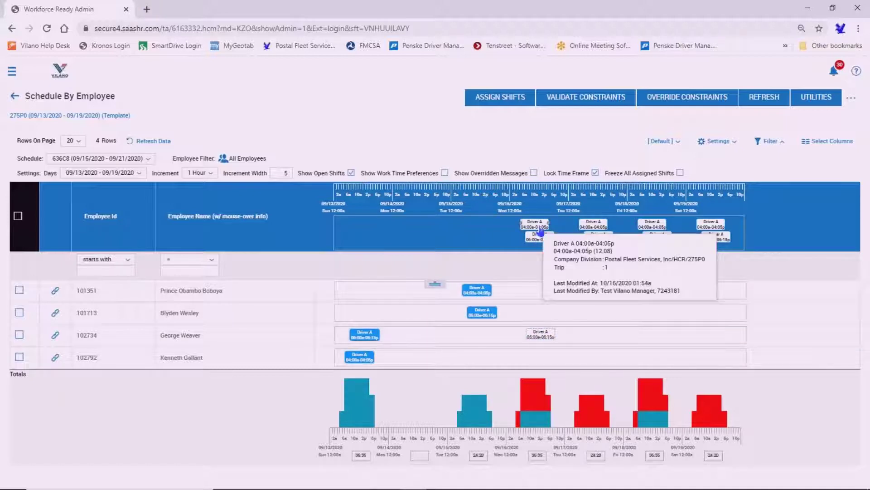
{"action": "left_click_drag", "start_coordinate": [539, 226], "coordinate": [550, 372]}
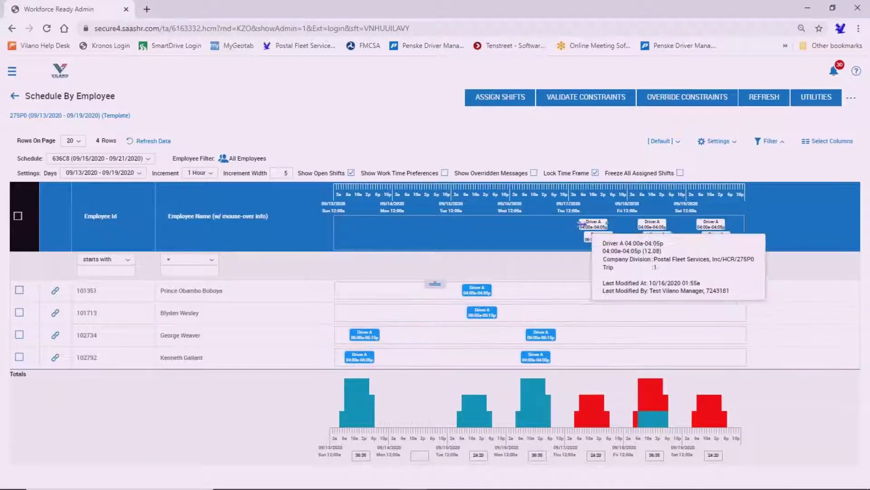
{"action": "left_click", "coordinate": [598, 228]}
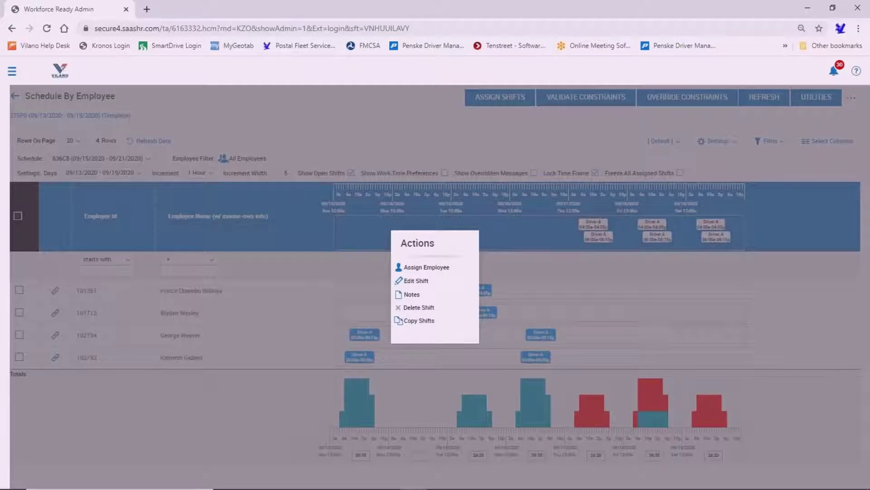
{"action": "left_click", "coordinate": [441, 271]}
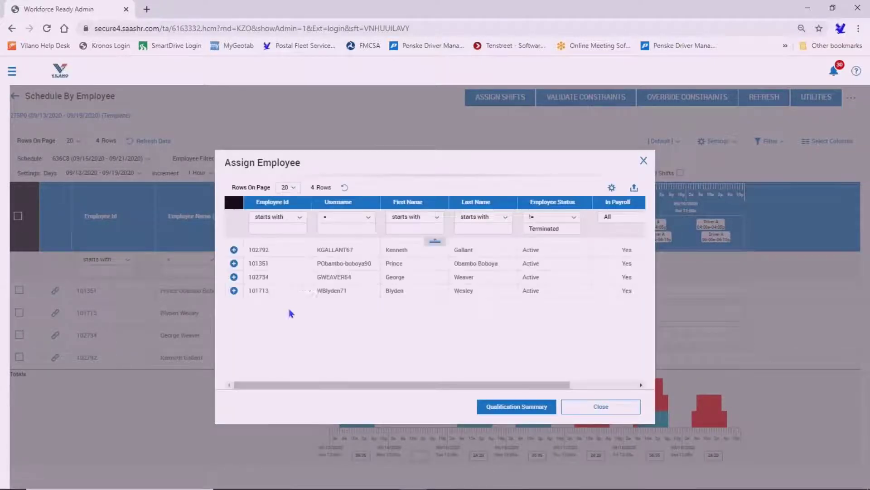
{"action": "left_click", "coordinate": [234, 290]}
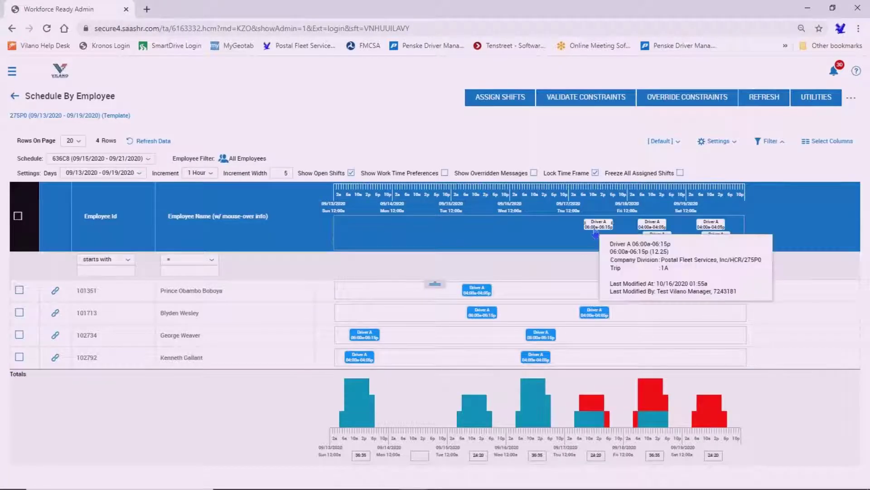
{"action": "left_click", "coordinate": [595, 234]}
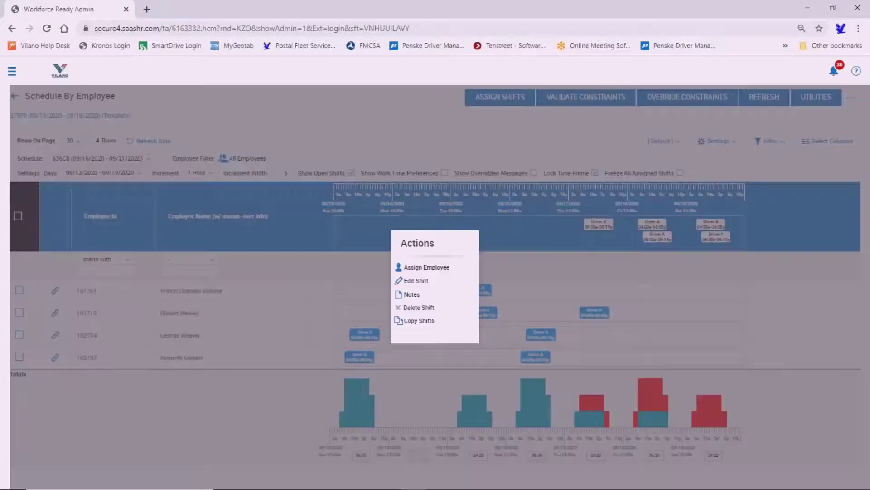
{"action": "left_click", "coordinate": [438, 273]}
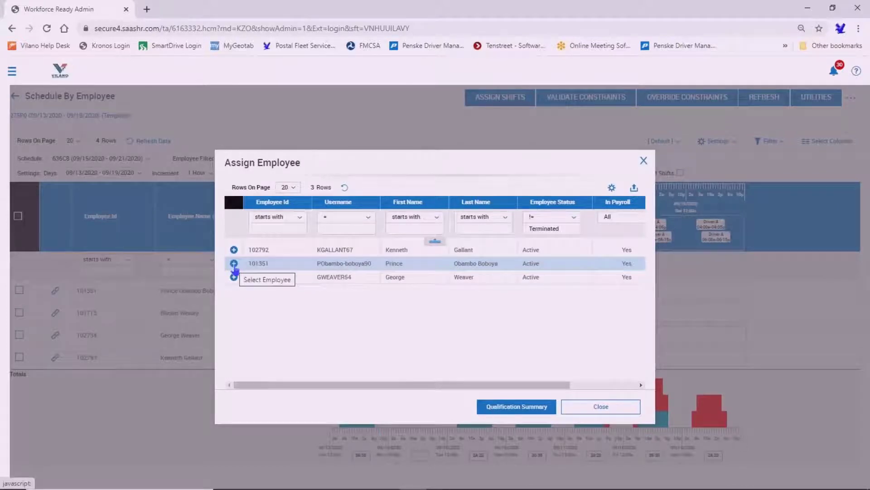
{"action": "left_click", "coordinate": [234, 264]}
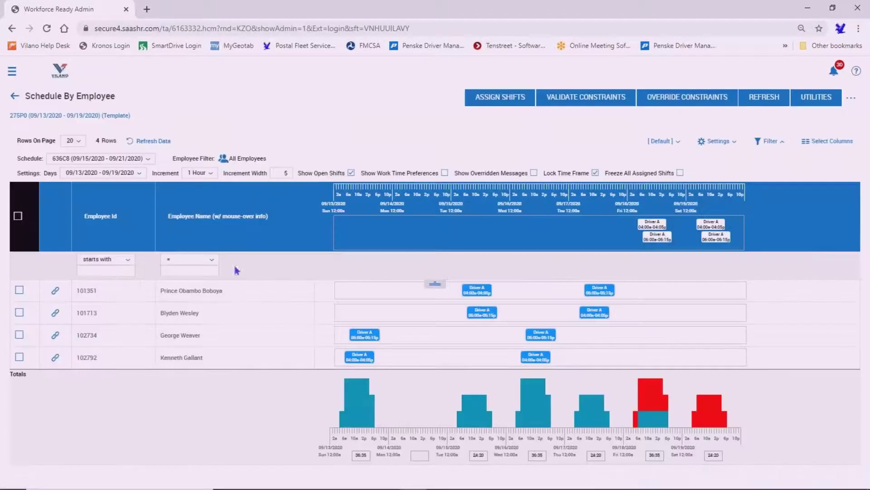
{"action": "left_click_drag", "start_coordinate": [658, 236], "coordinate": [658, 358]}
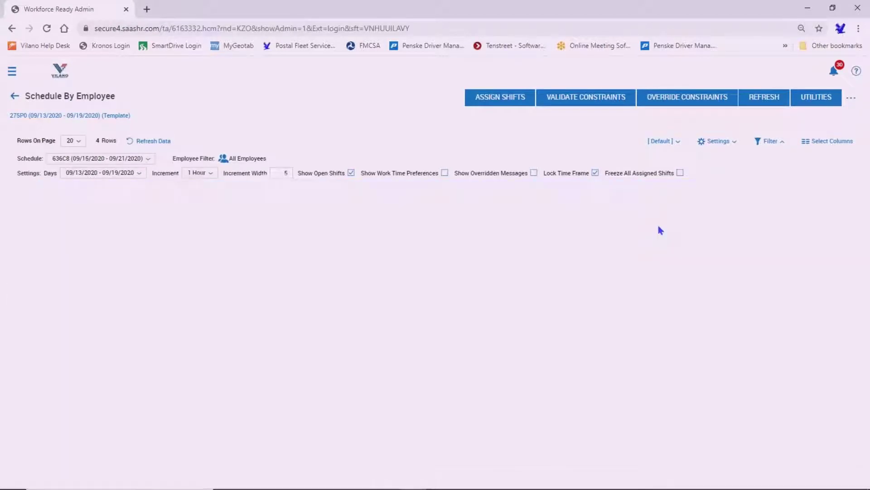
{"action": "mouse_move", "coordinate": [664, 223]}
{"action": "left_click_drag", "start_coordinate": [664, 223], "coordinate": [663, 334]}
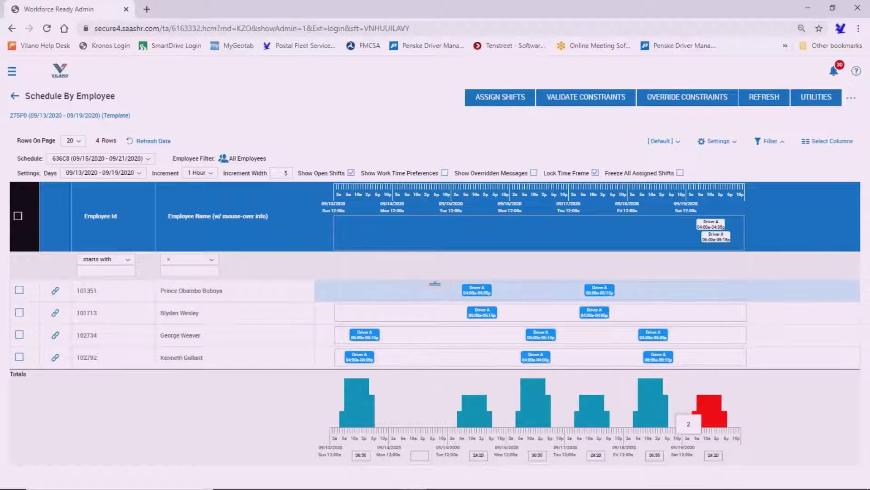
{"action": "mouse_move", "coordinate": [719, 245]}
{"action": "left_click_drag", "start_coordinate": [720, 245], "coordinate": [719, 356]}
{"action": "left_click_drag", "start_coordinate": [711, 236], "coordinate": [718, 331]}
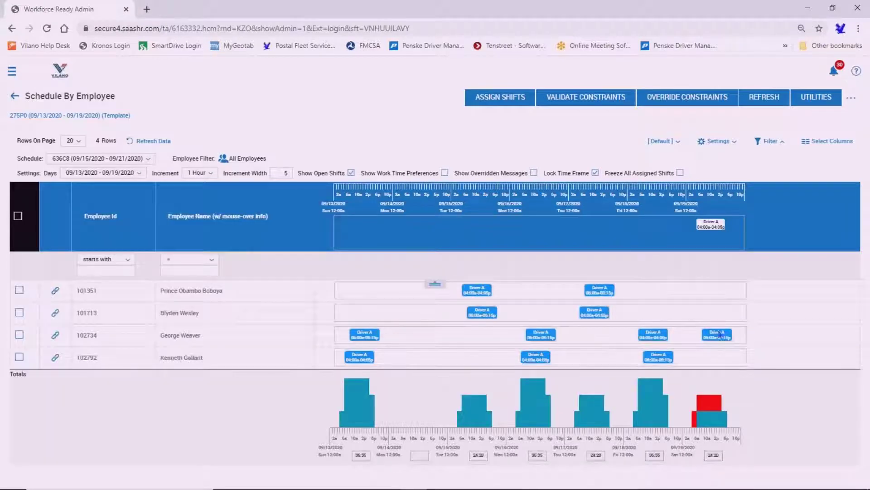
{"action": "left_click_drag", "start_coordinate": [718, 229], "coordinate": [716, 361]}
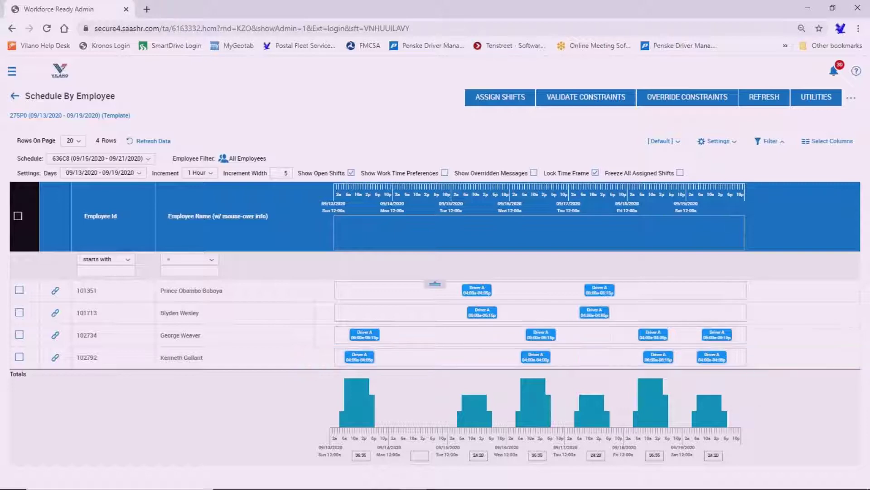
Return through the navigation menu to the Schedule Templates list.
{"action": "left_click", "coordinate": [13, 73]}
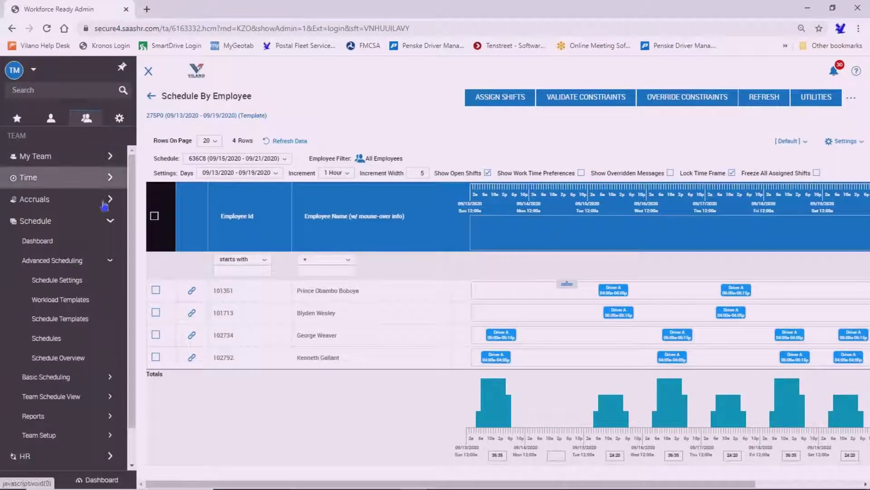
{"action": "left_click", "coordinate": [79, 323]}
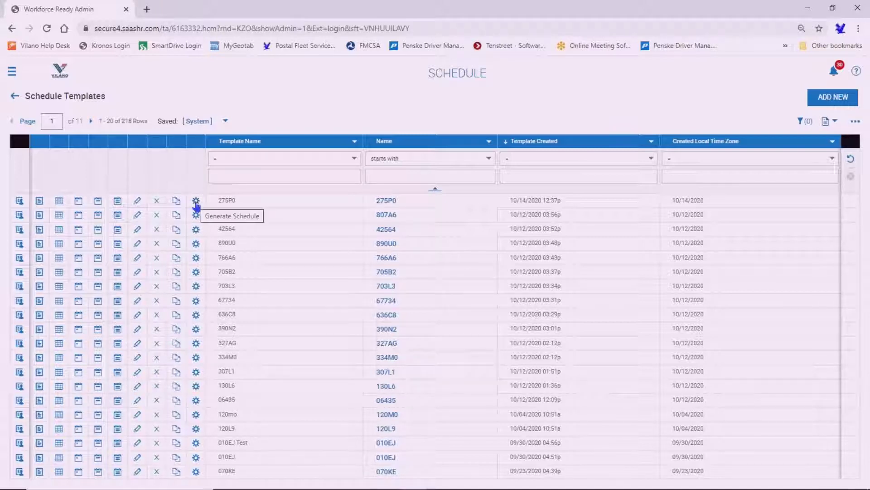
Generate a real schedule from template 275P0 with 18 October 2020 as the start date.
{"action": "left_click", "coordinate": [196, 201]}
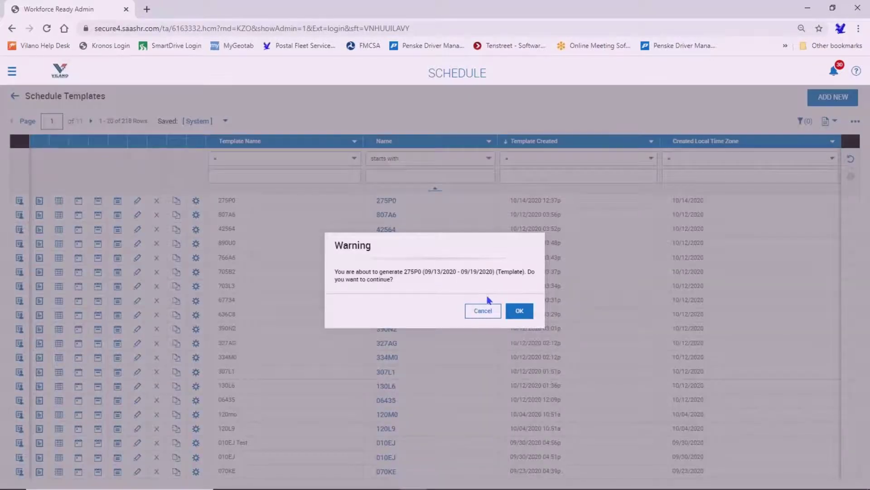
{"action": "left_click", "coordinate": [519, 311]}
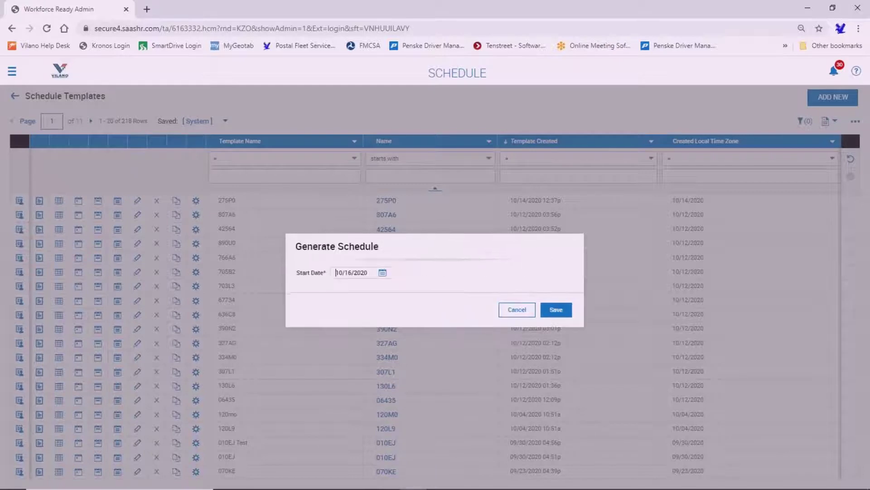
{"action": "left_click", "coordinate": [382, 273]}
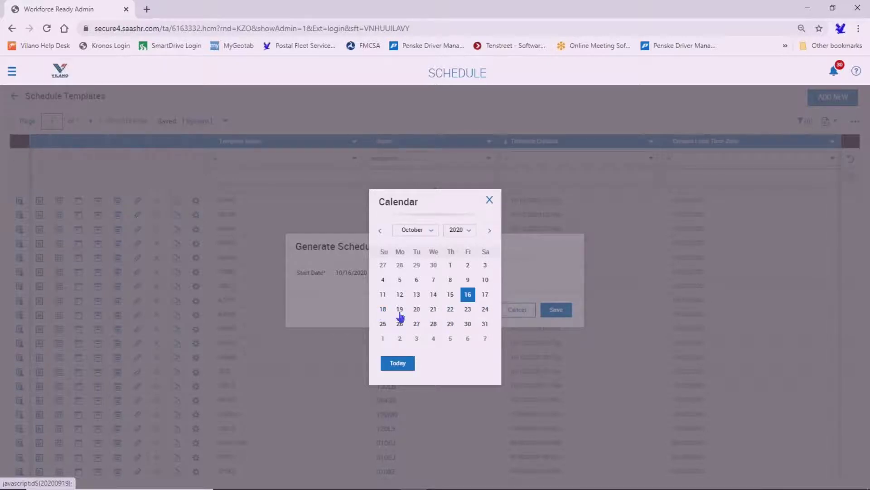
{"action": "left_click", "coordinate": [382, 311]}
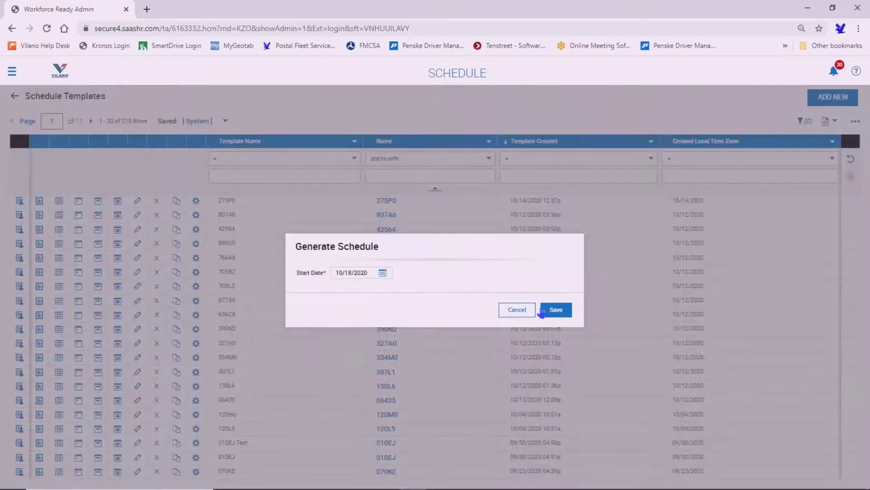
{"action": "left_click", "coordinate": [556, 309]}
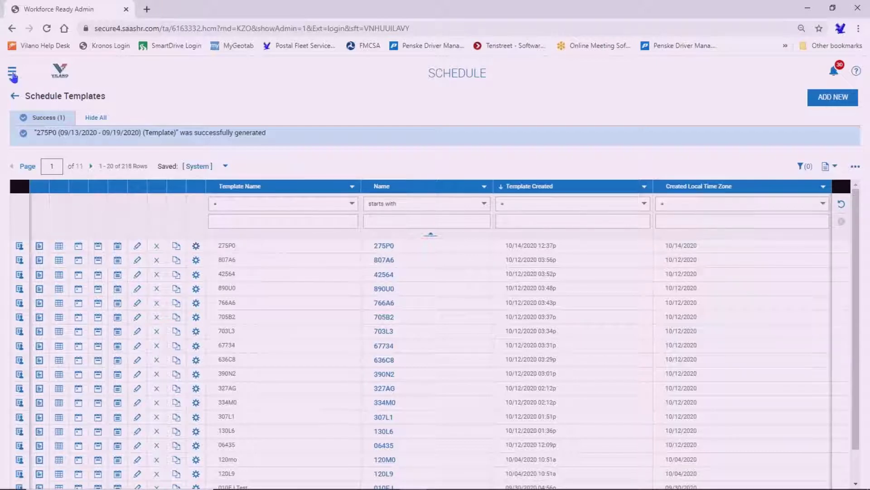
Go to the Schedules list and filter by name '275' to show the 10/18–10/24 trial schedule.
{"action": "left_click", "coordinate": [13, 74]}
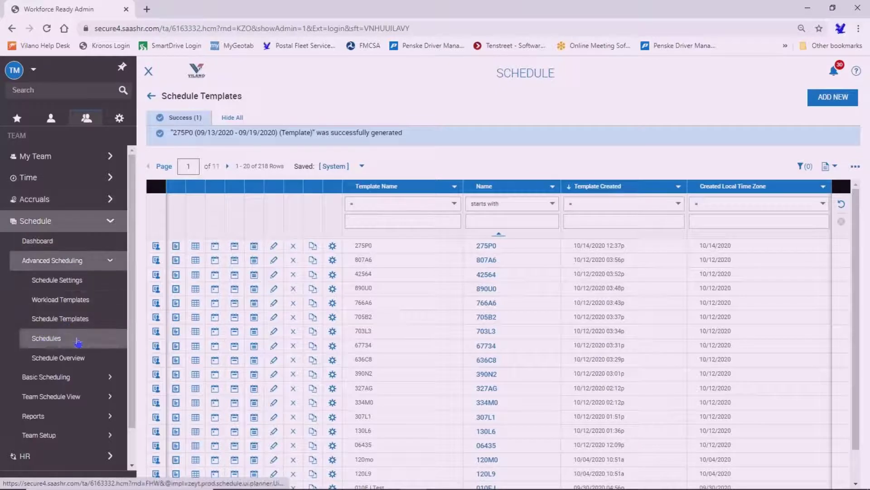
{"action": "left_click", "coordinate": [67, 343]}
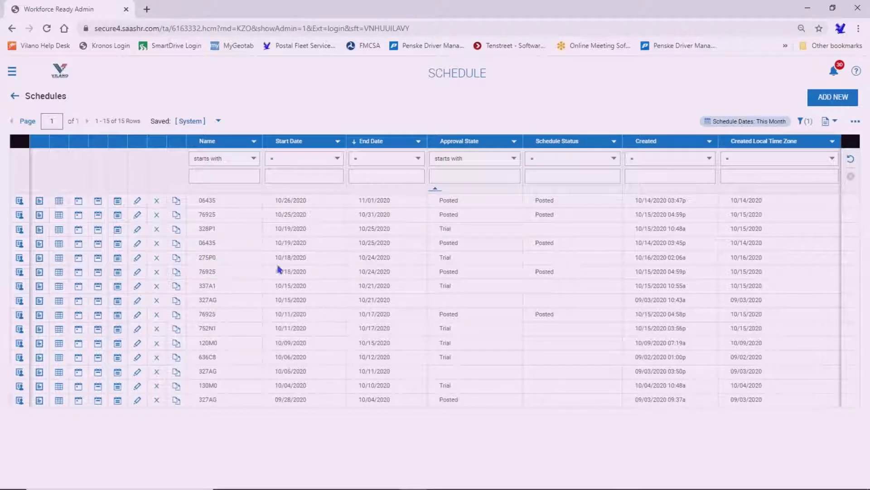
{"action": "double_click", "coordinate": [287, 257]}
{"action": "left_click", "coordinate": [227, 177]}
{"action": "type", "text": "275P0"}
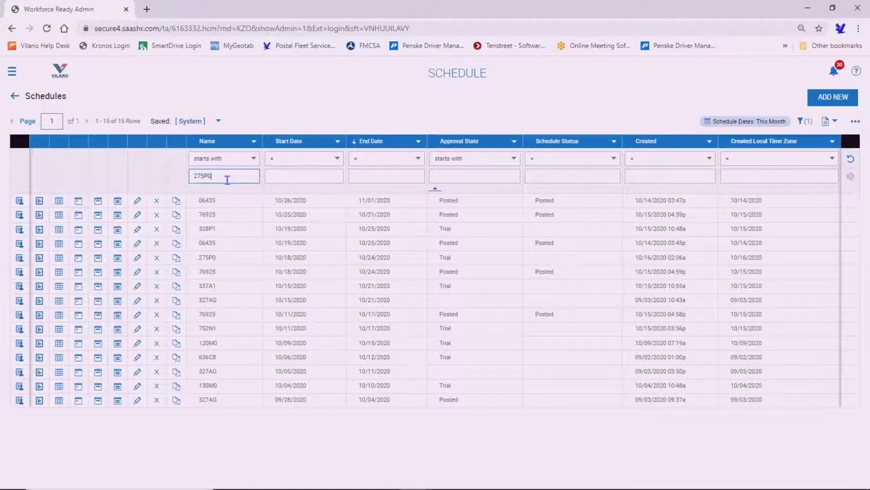
{"action": "key", "text": "Return"}
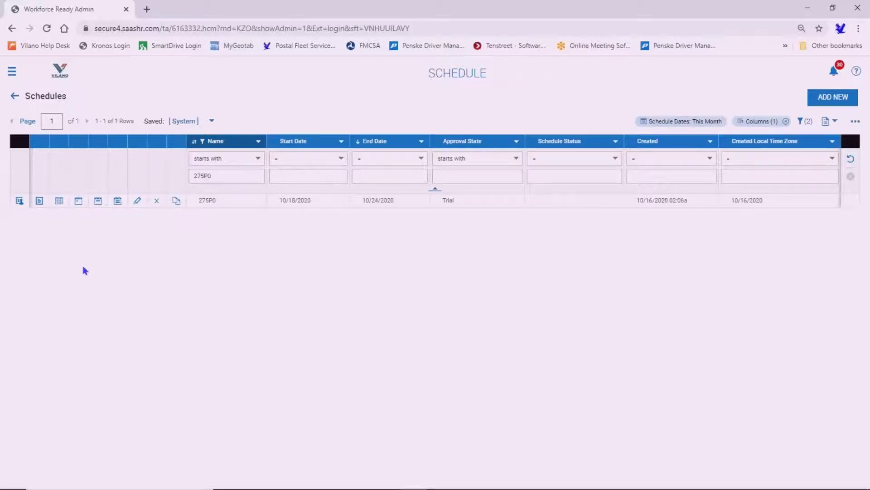
Open the 10/18–10/24 275P0 schedule by employee and post it, confirming with Yes.
{"action": "left_click", "coordinate": [19, 201]}
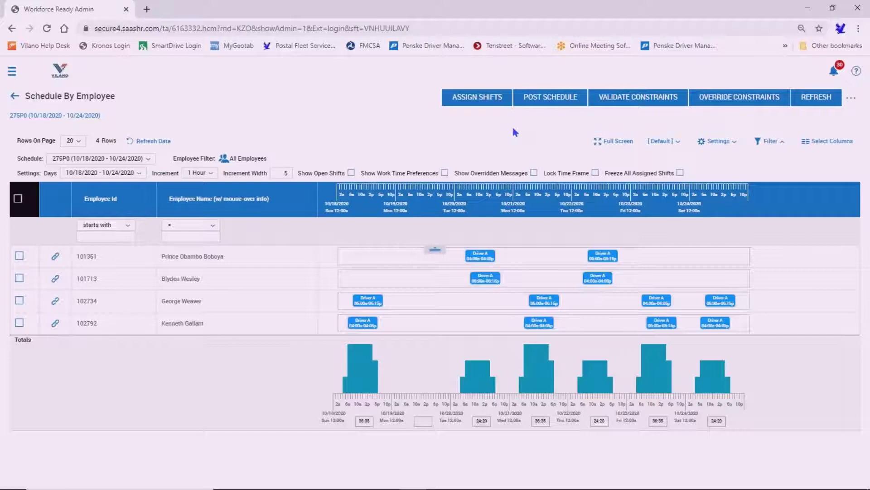
{"action": "left_click", "coordinate": [562, 102]}
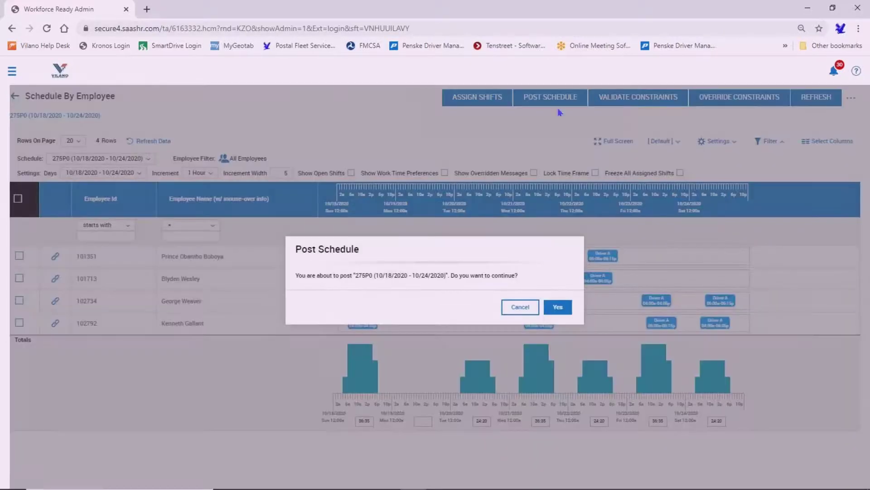
{"action": "left_click", "coordinate": [558, 307]}
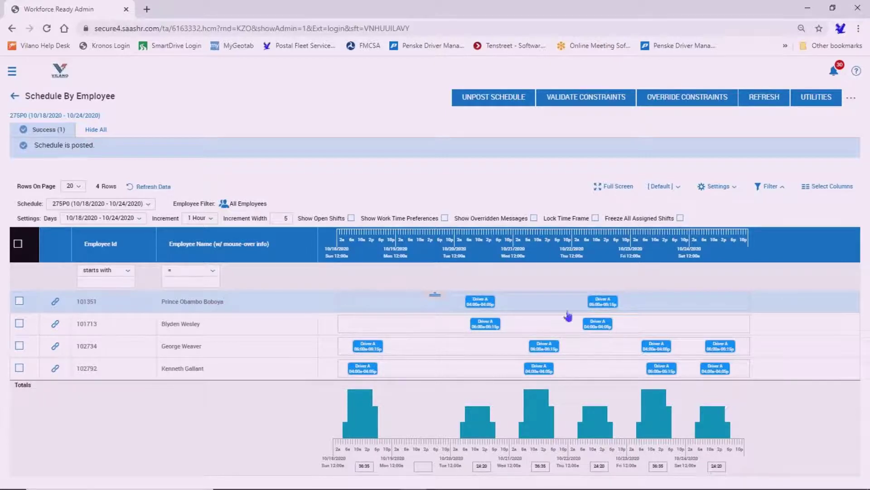
Unpost 275P0, move the 10/20 shift to the third employee and the 10/23 shift to the second.
{"action": "left_click", "coordinate": [474, 104]}
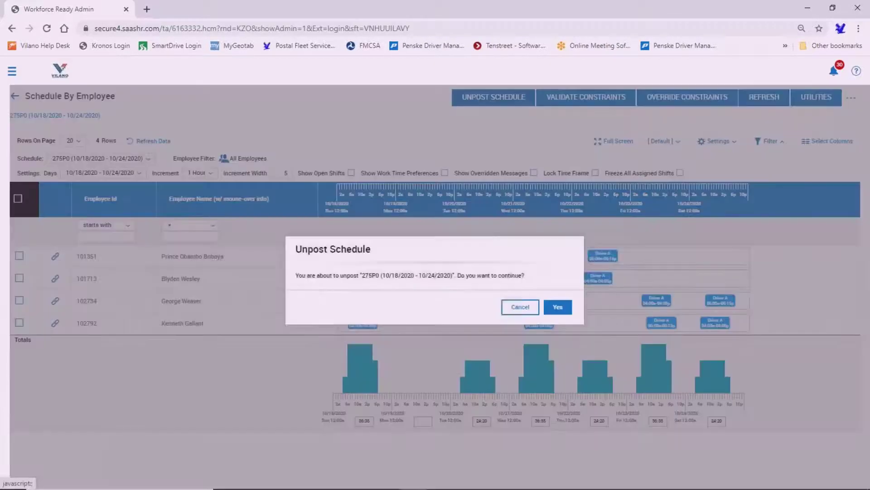
{"action": "left_click", "coordinate": [559, 307]}
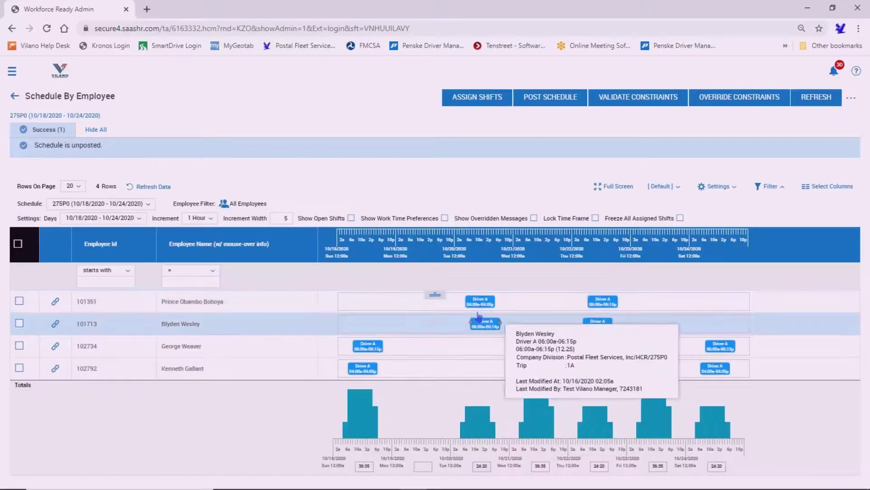
{"action": "mouse_move", "coordinate": [481, 307]}
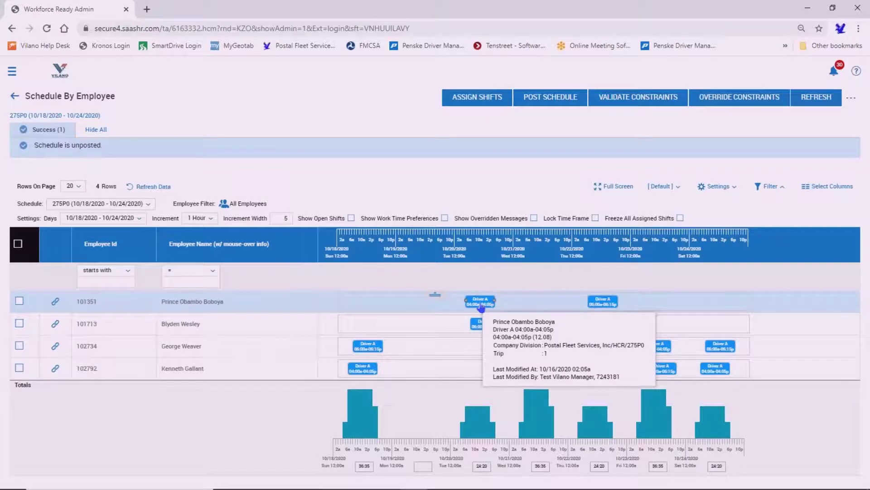
{"action": "left_click_drag", "start_coordinate": [481, 307], "coordinate": [483, 343]}
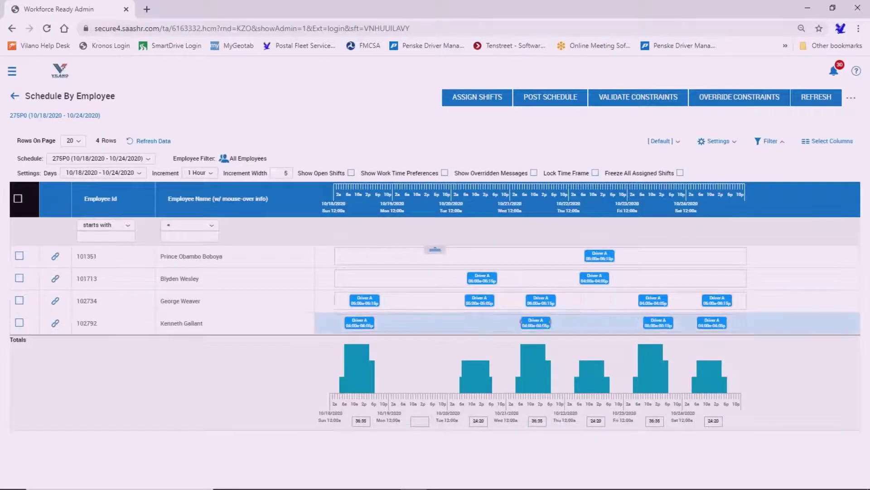
{"action": "left_click_drag", "start_coordinate": [648, 306], "coordinate": [656, 278]}
{"action": "left_click", "coordinate": [552, 101]}
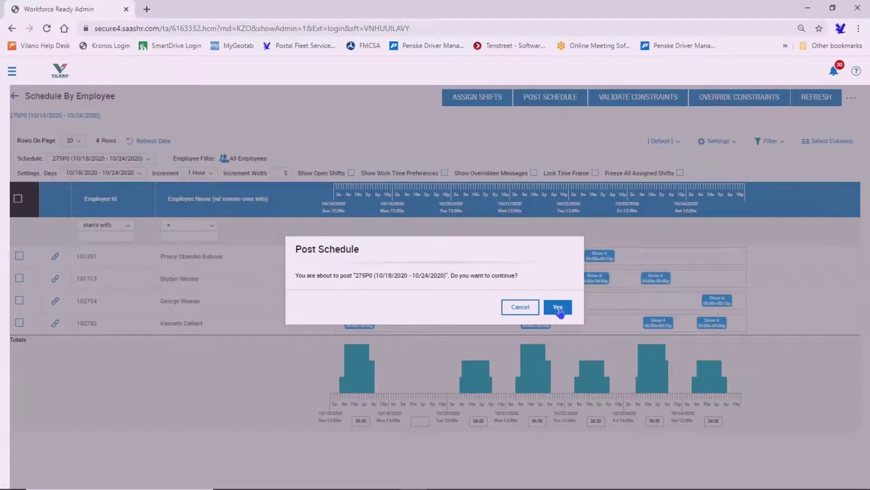
Confirm posting the edited 275P0 schedule for 10/18/2020–10/24/2020.
{"action": "left_click", "coordinate": [558, 307]}
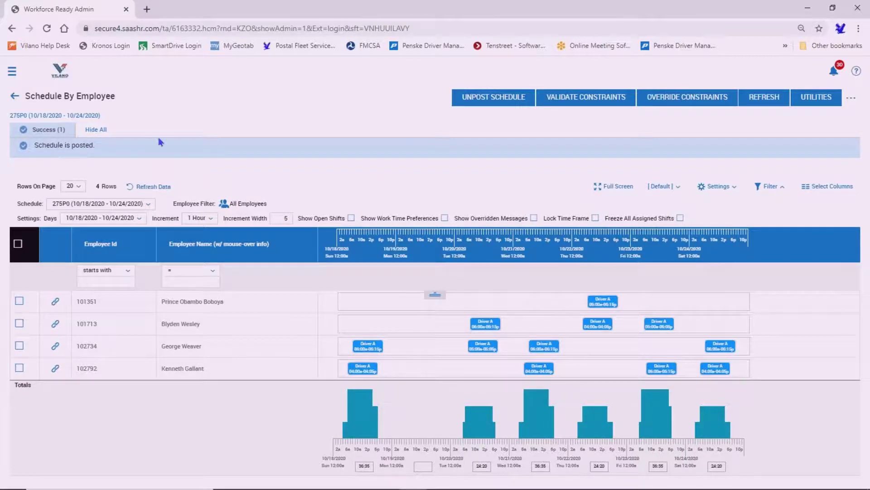
Return to the Schedule Templates list, with 275P0 at the top.
{"action": "left_click", "coordinate": [12, 73]}
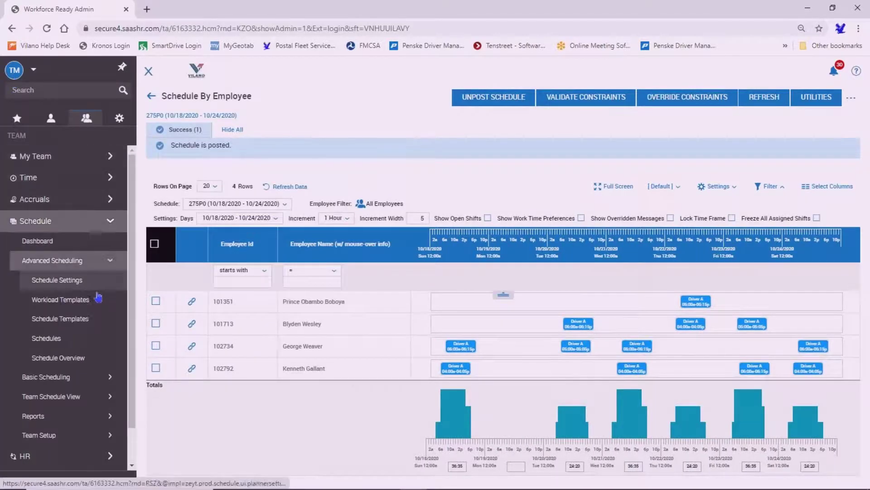
{"action": "left_click", "coordinate": [94, 325]}
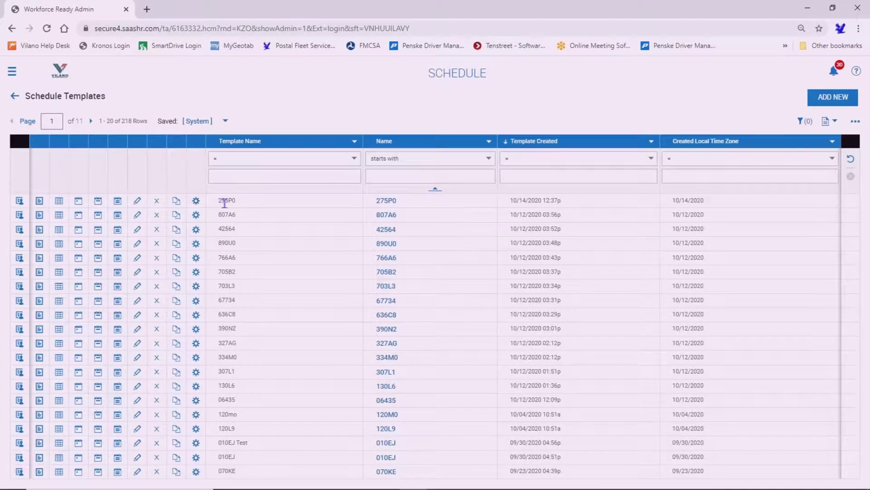
Generate a schedule from template 275P0 with start date 10/25/2020.
{"action": "left_click", "coordinate": [196, 201]}
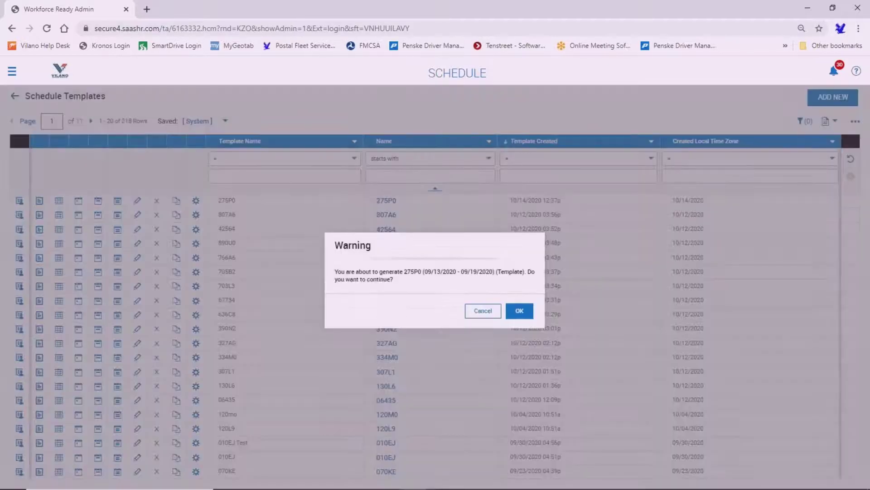
{"action": "left_click", "coordinate": [518, 310]}
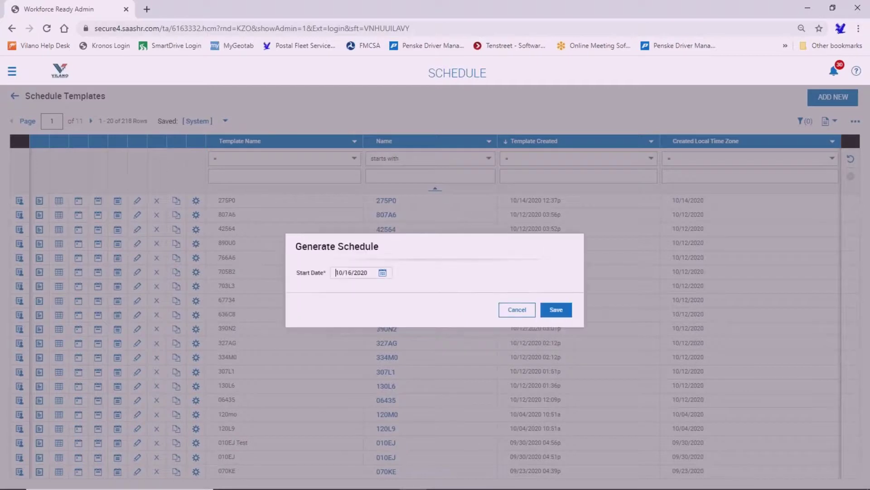
{"action": "left_click", "coordinate": [383, 273]}
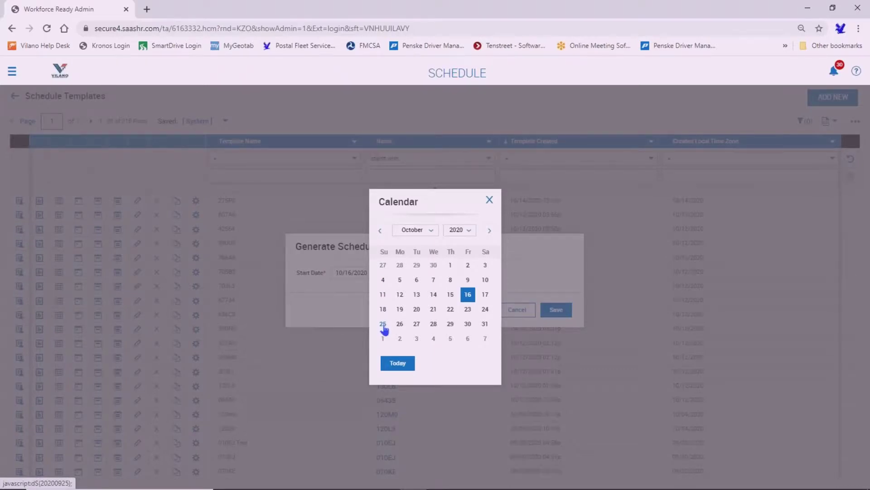
{"action": "left_click", "coordinate": [383, 325]}
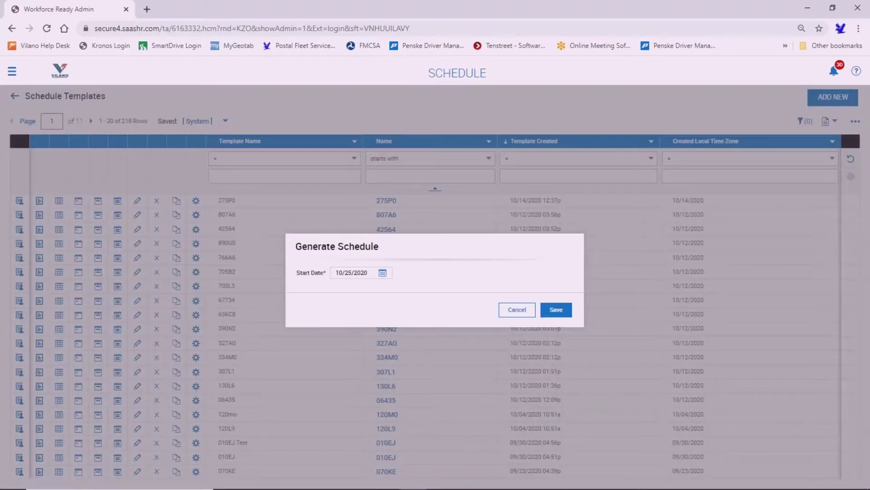
{"action": "left_click", "coordinate": [558, 312]}
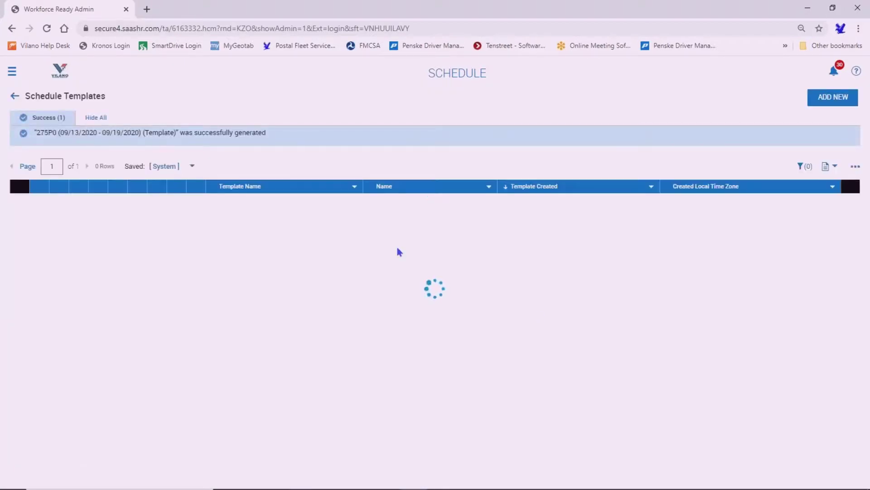
Filter the Schedules list by name 275P0 to show the 10/18 and 10/25 weeks.
{"action": "left_click", "coordinate": [12, 71]}
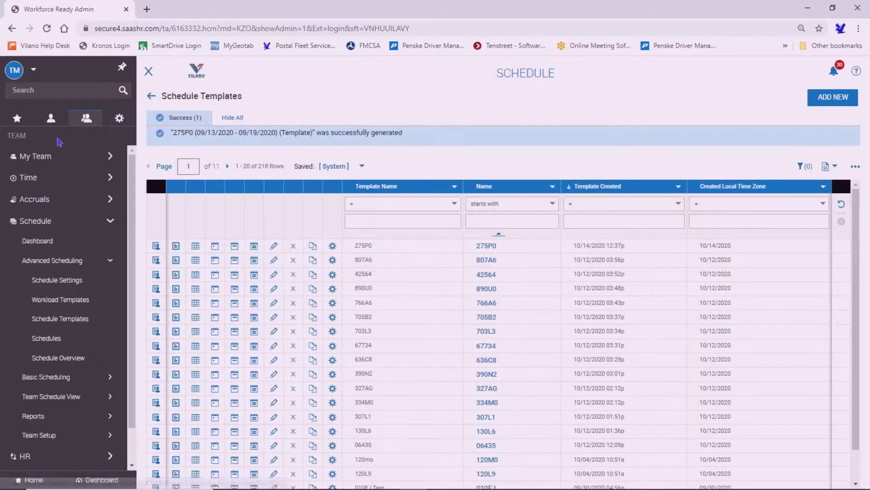
{"action": "left_click", "coordinate": [84, 339]}
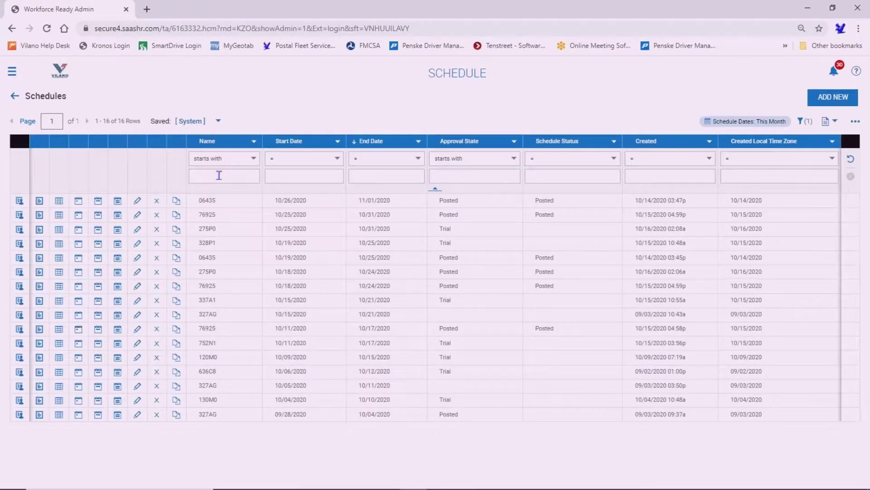
{"action": "left_click", "coordinate": [219, 175]}
{"action": "type", "text": "275"}
{"action": "type", "text": "P0"}
{"action": "key", "text": "Return"}
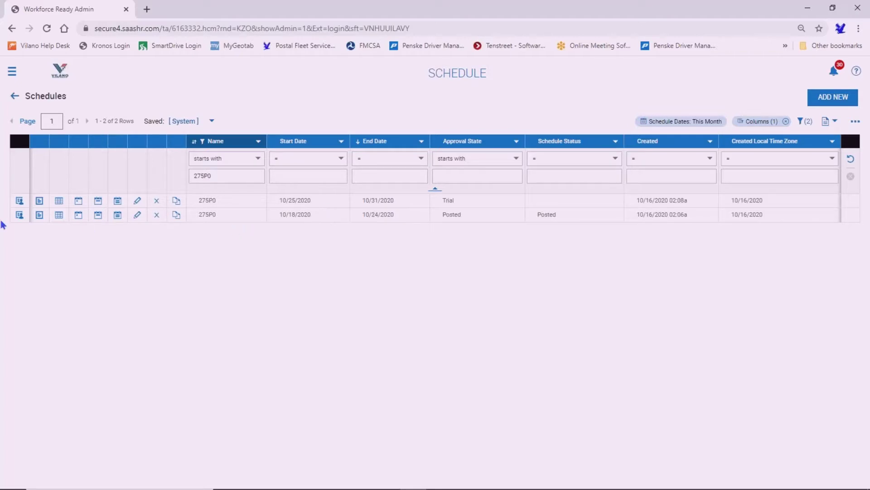
View the 10/25–10/31/2020 275P0 schedule by employee.
{"action": "left_click", "coordinate": [19, 201]}
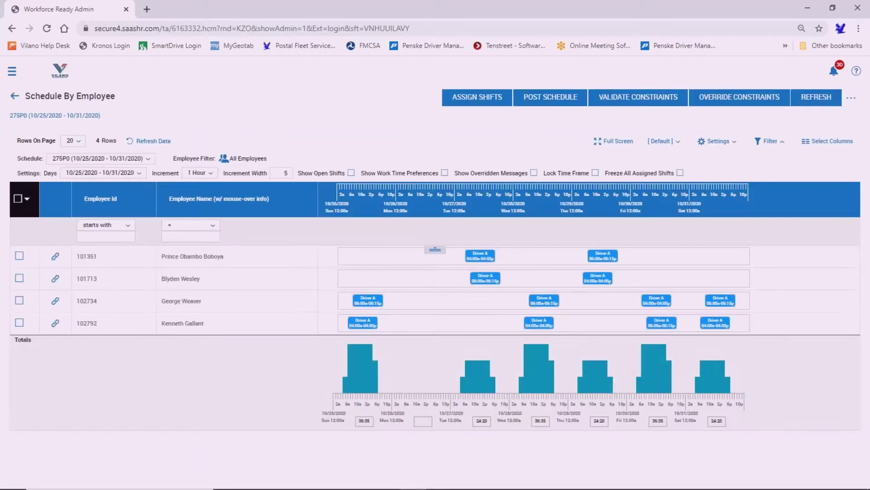